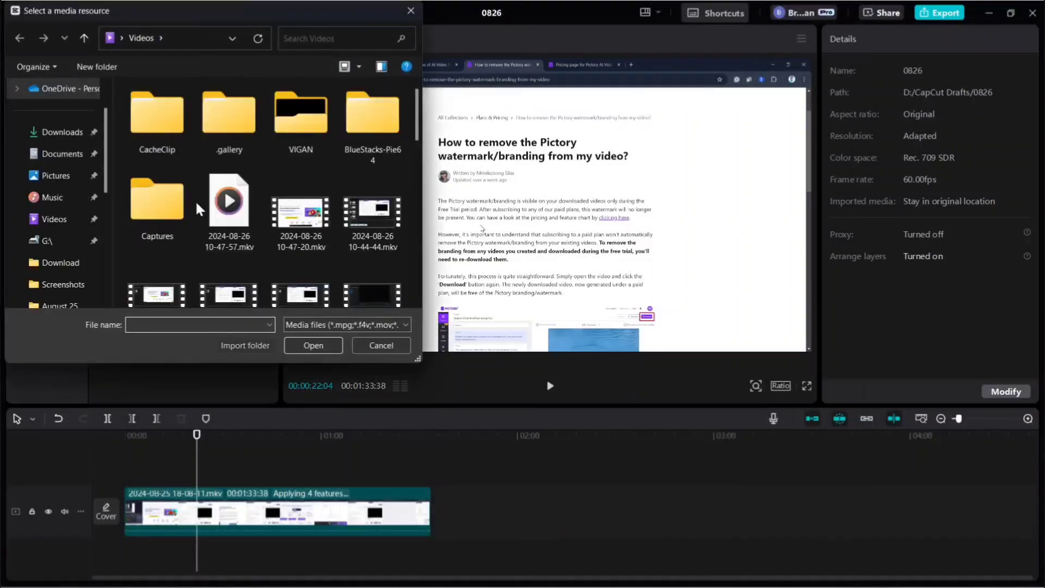
double_click(233, 233)
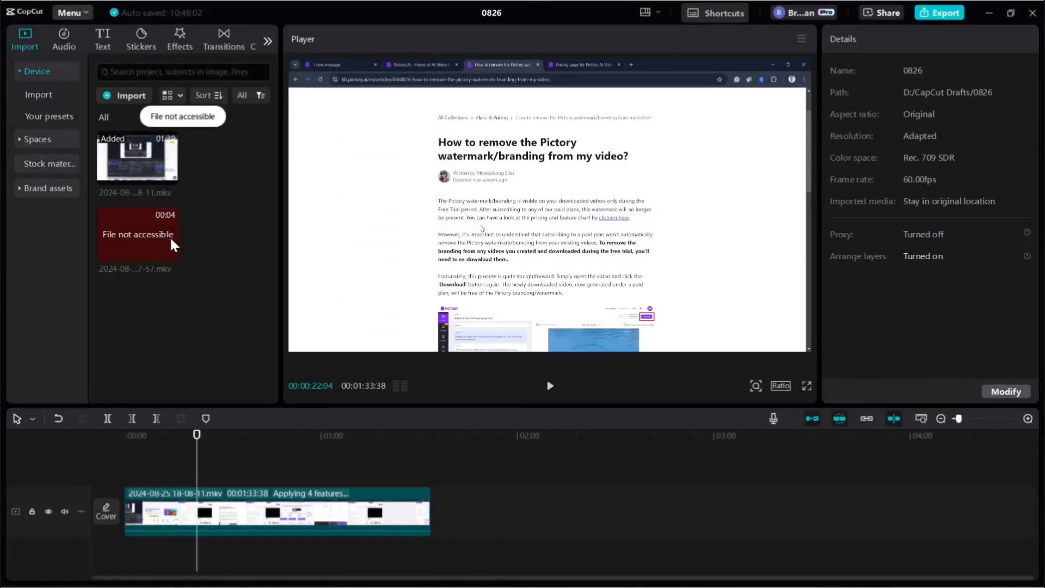
click(125, 96)
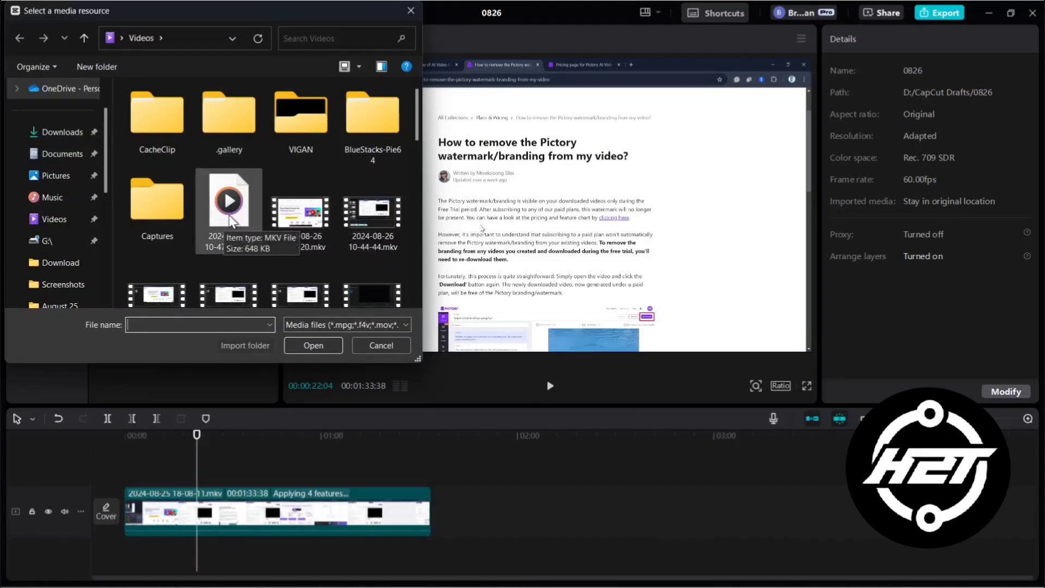
double_click(290, 224)
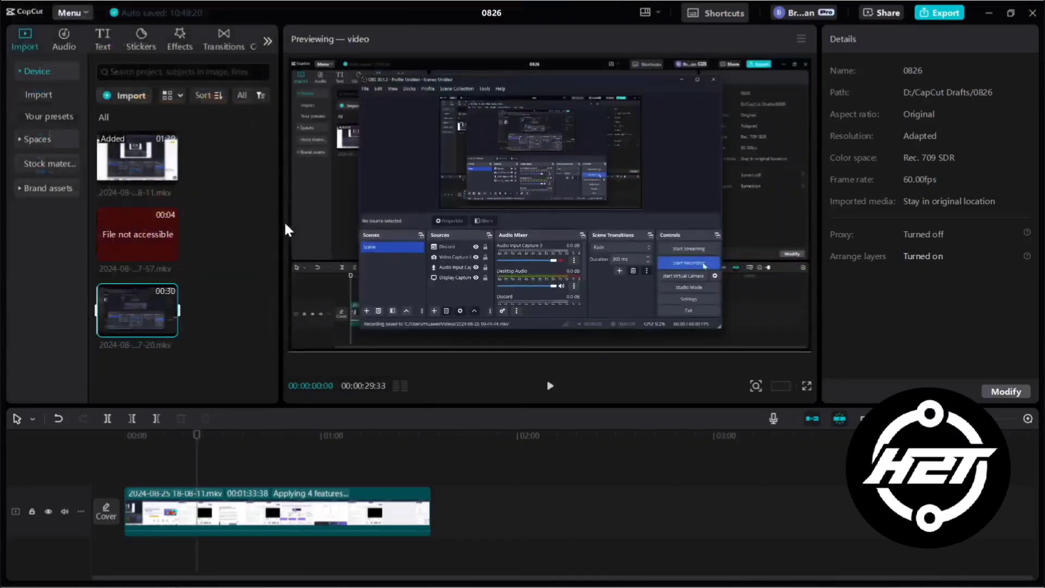
click(170, 328)
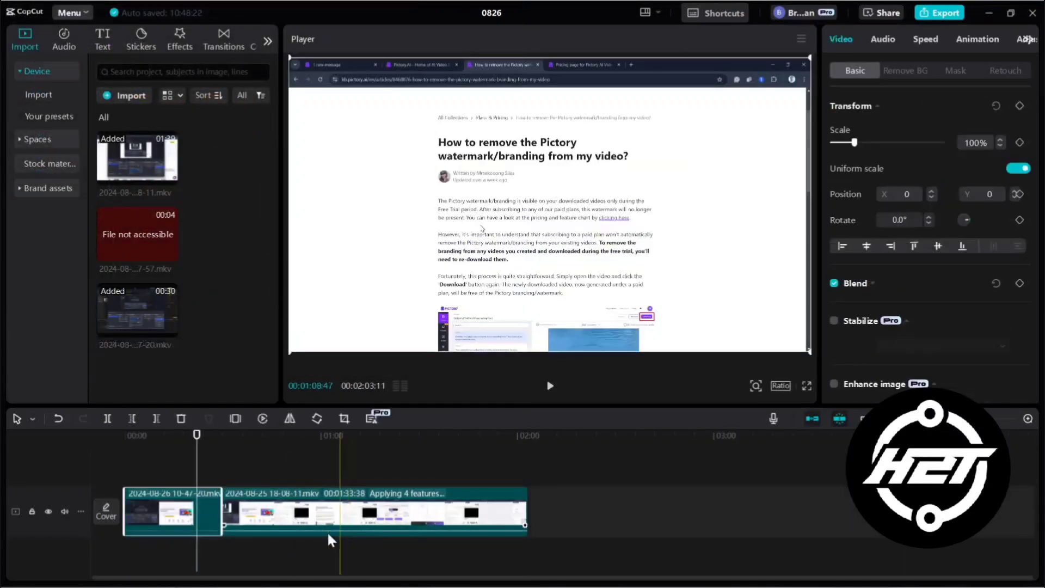
drag(165, 508, 163, 472)
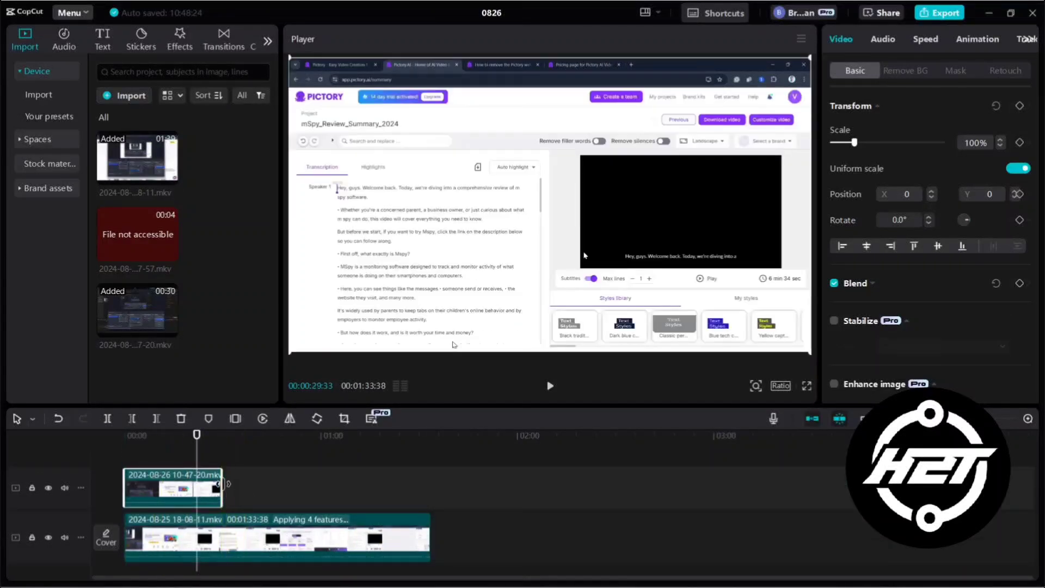
Delete the original 18-08-11 clip from the timeline
click(153, 461)
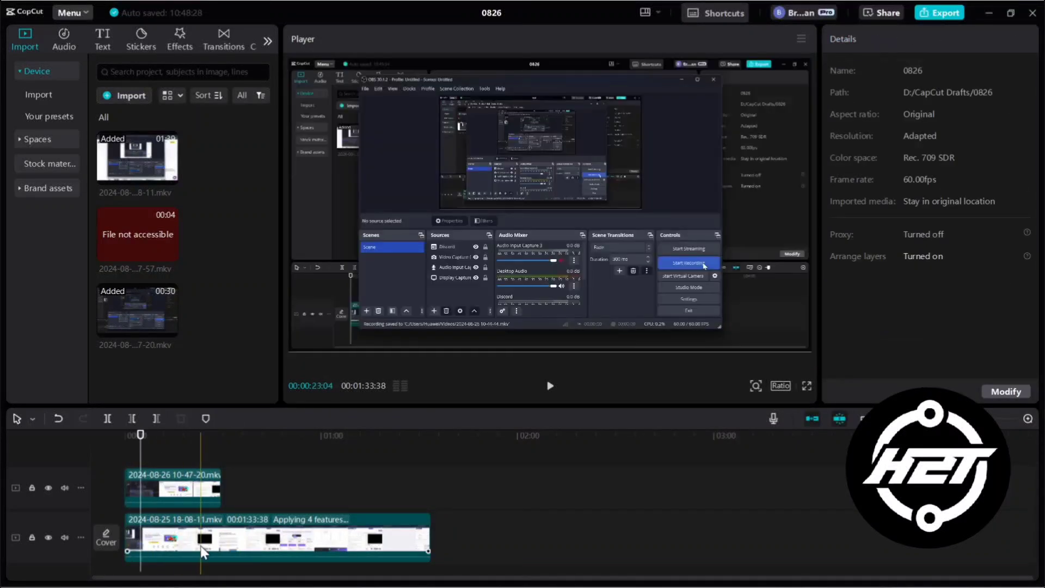
click(201, 551)
key(Delete)
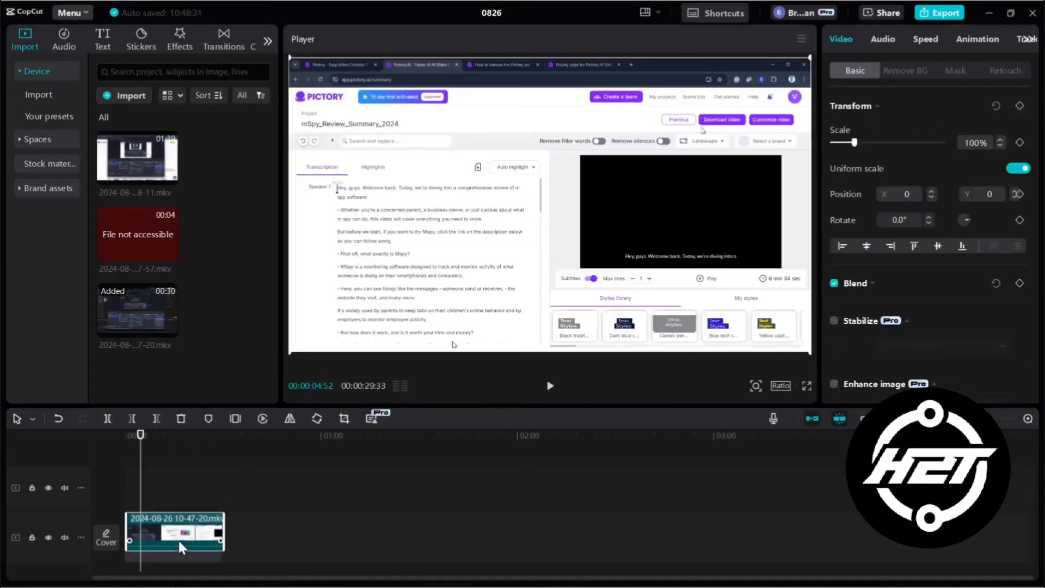
Play the recording from the start and stop where the wanted part begins
key(Home)
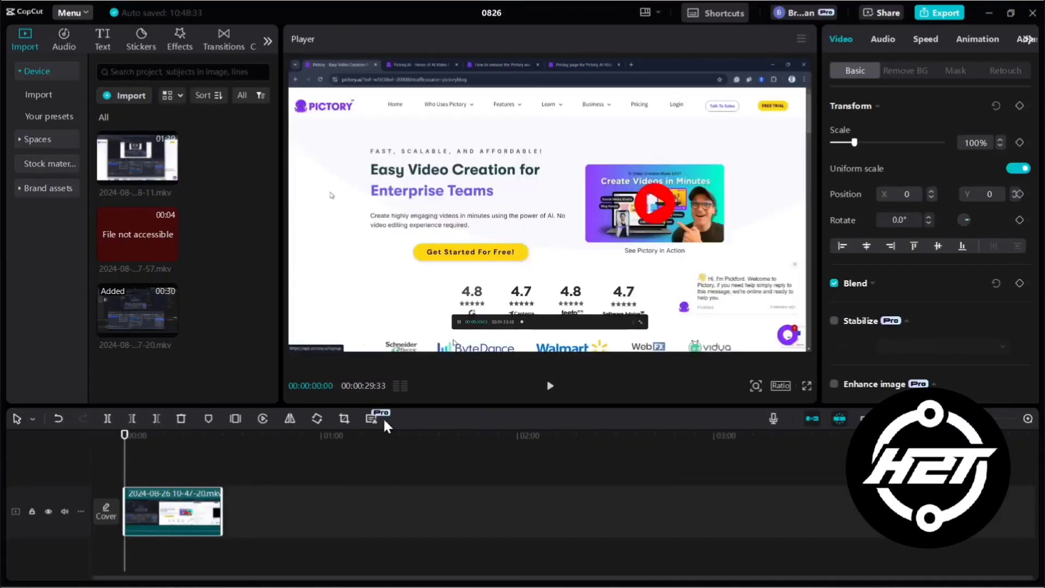
click(551, 388)
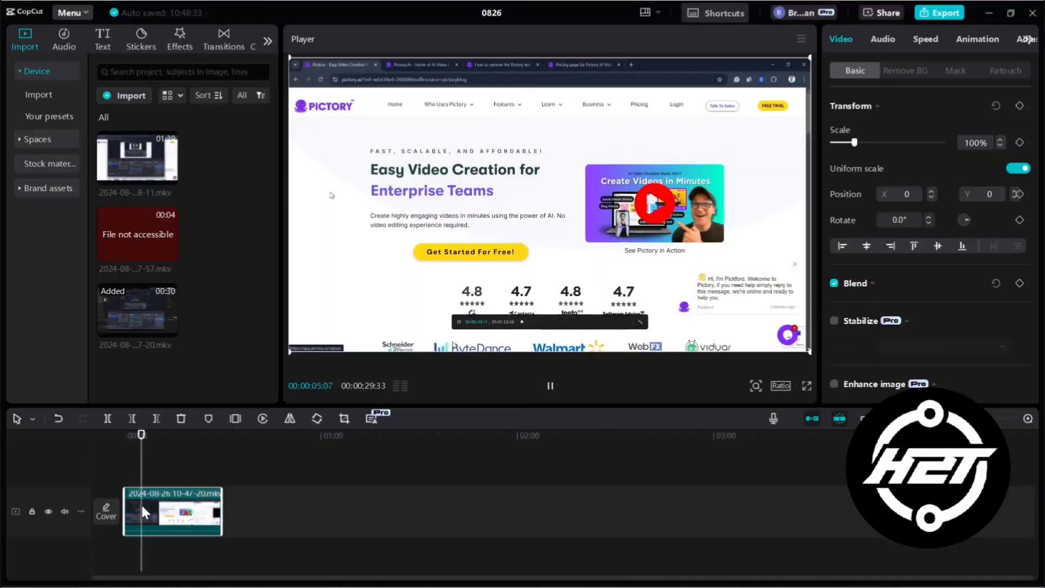
key(space)
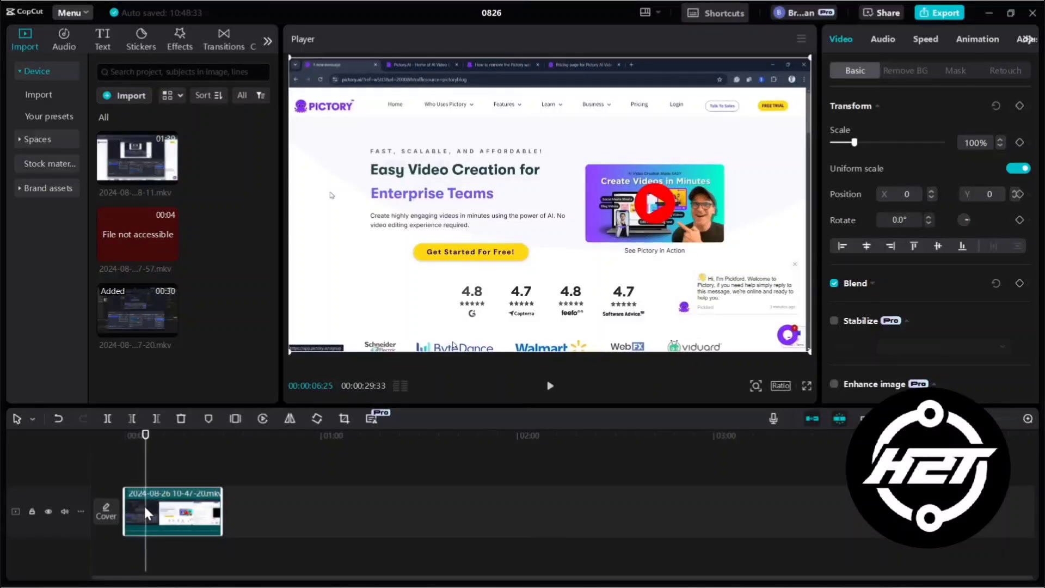
Trim off the recording's opening seconds, play it back, and review the 1080P HEVC mp4 60fps export settings
key(q)
click(137, 471)
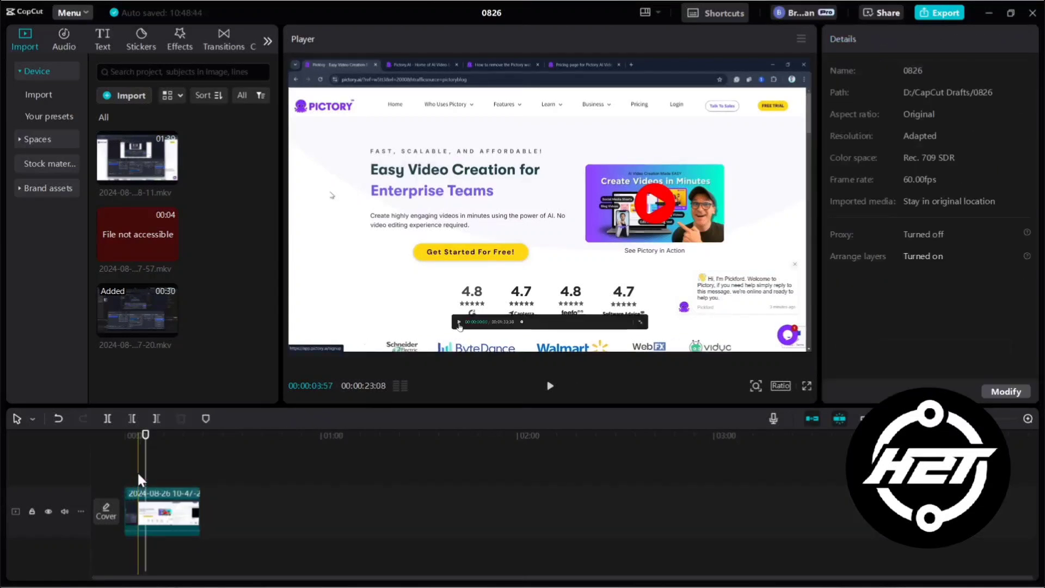
key(space)
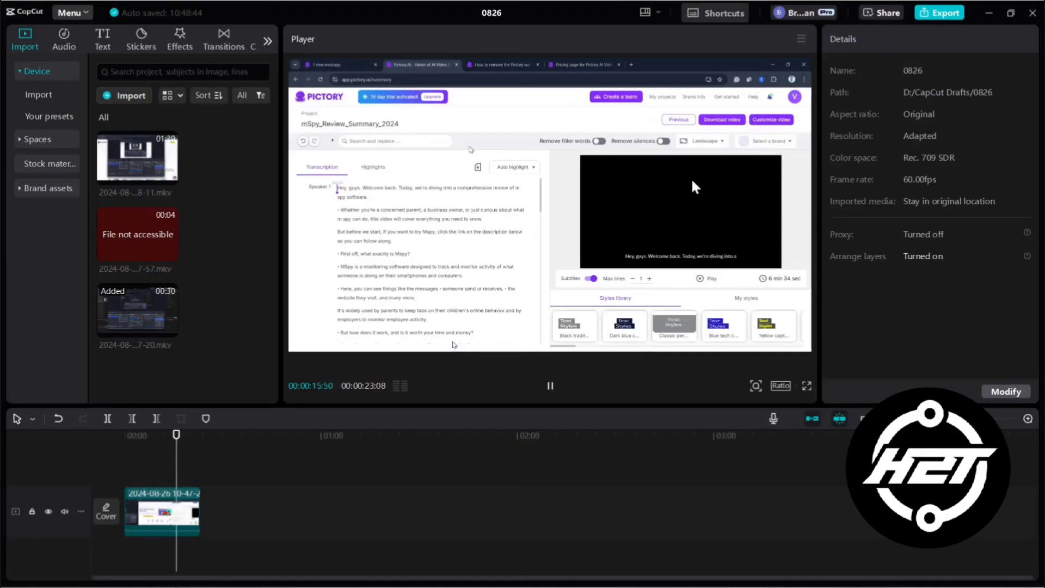
click(920, 14)
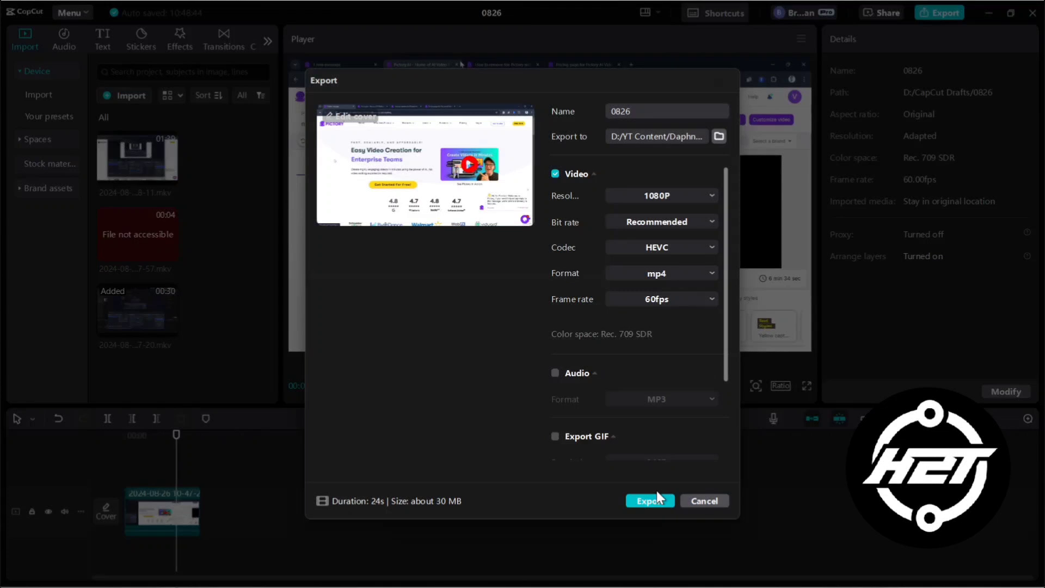
Bring OBS Studio forward, then minimise it to get back to CapCut
click(655, 571)
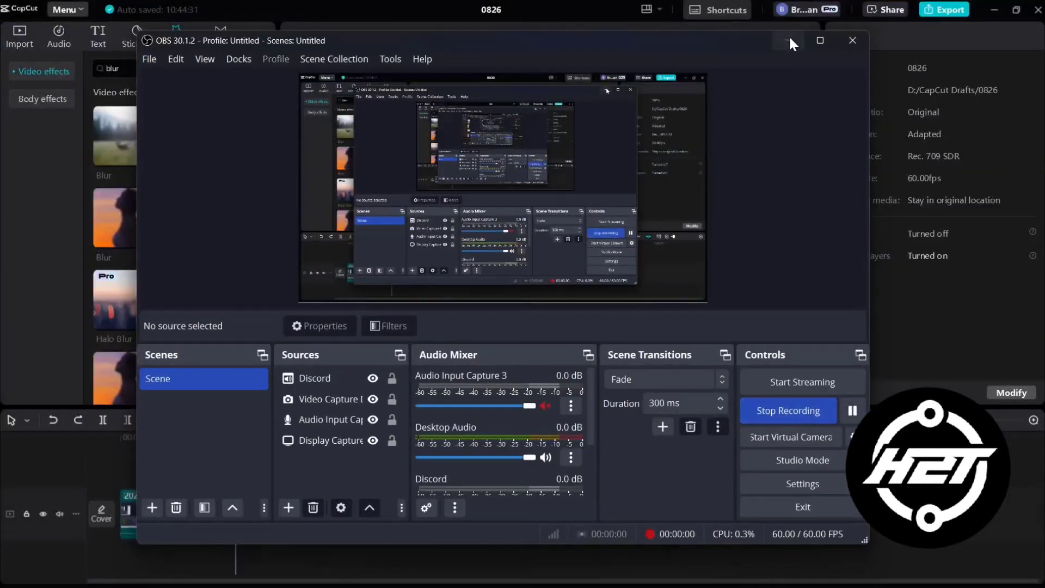
click(789, 35)
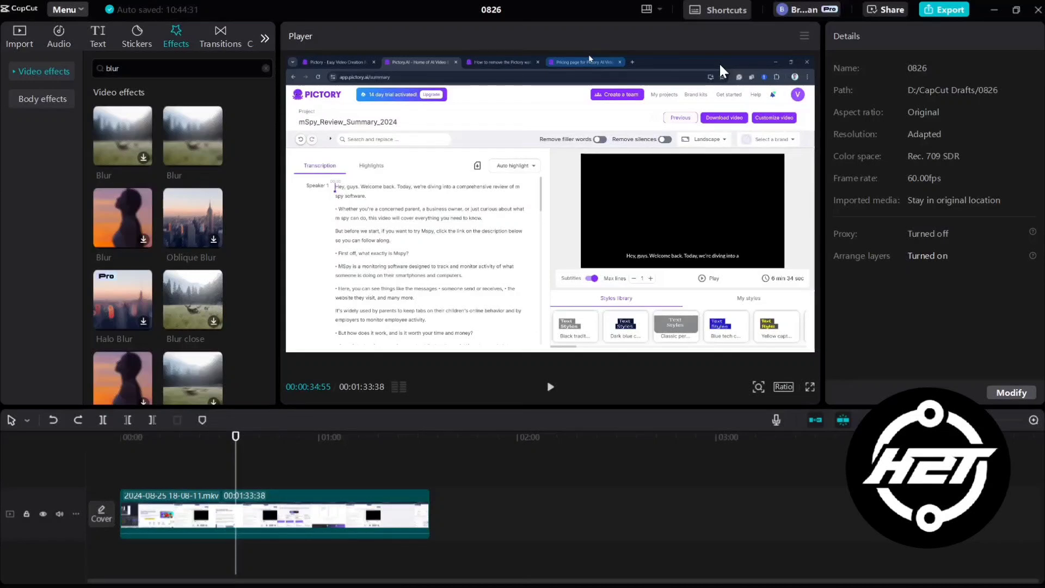
click(11, 34)
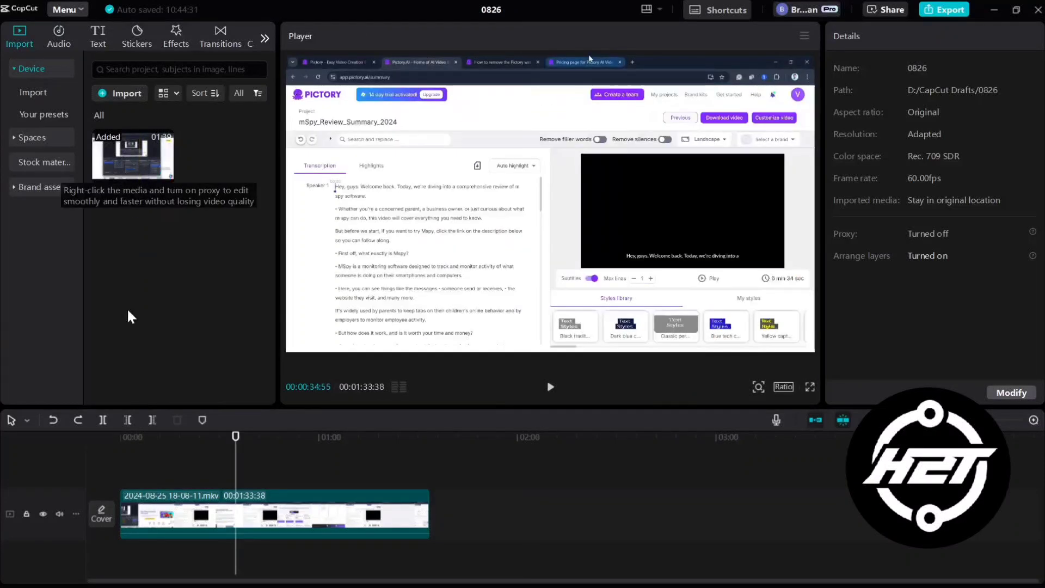
click(268, 512)
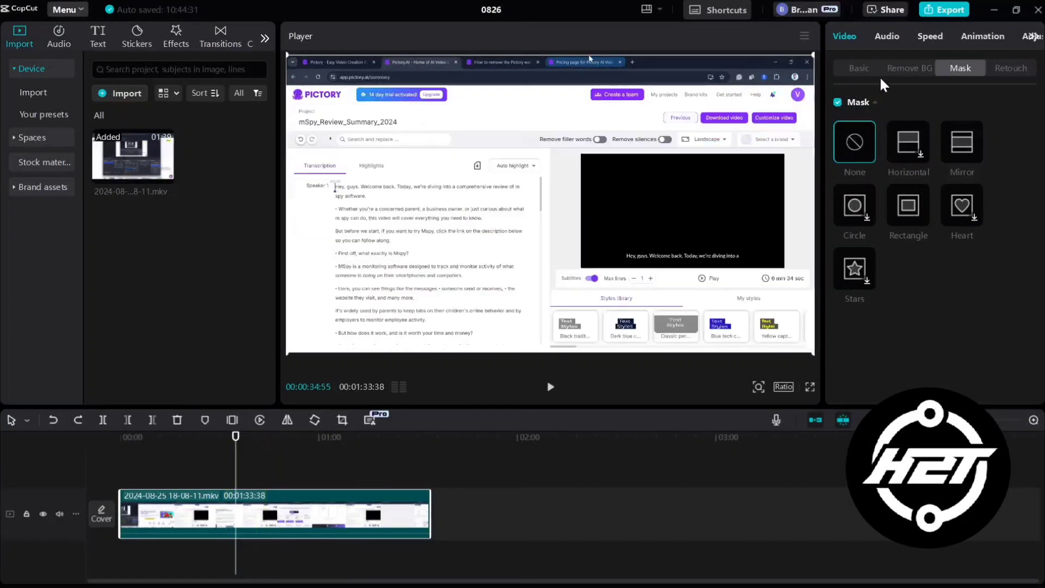
click(857, 64)
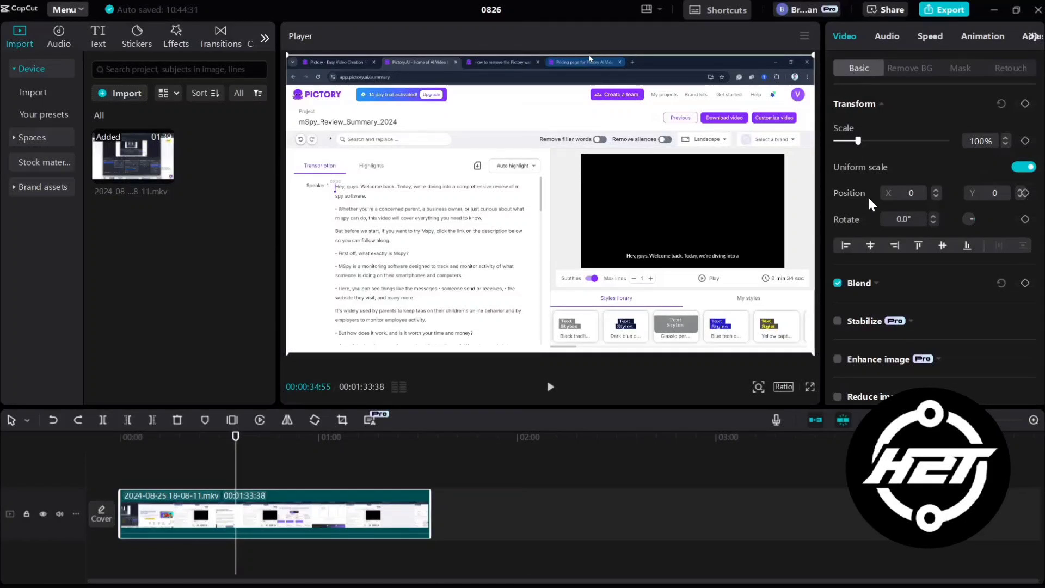
Enable stabilisation, image enhancement, Reduce image noise and Auto reframe, confirming the reframe
click(838, 321)
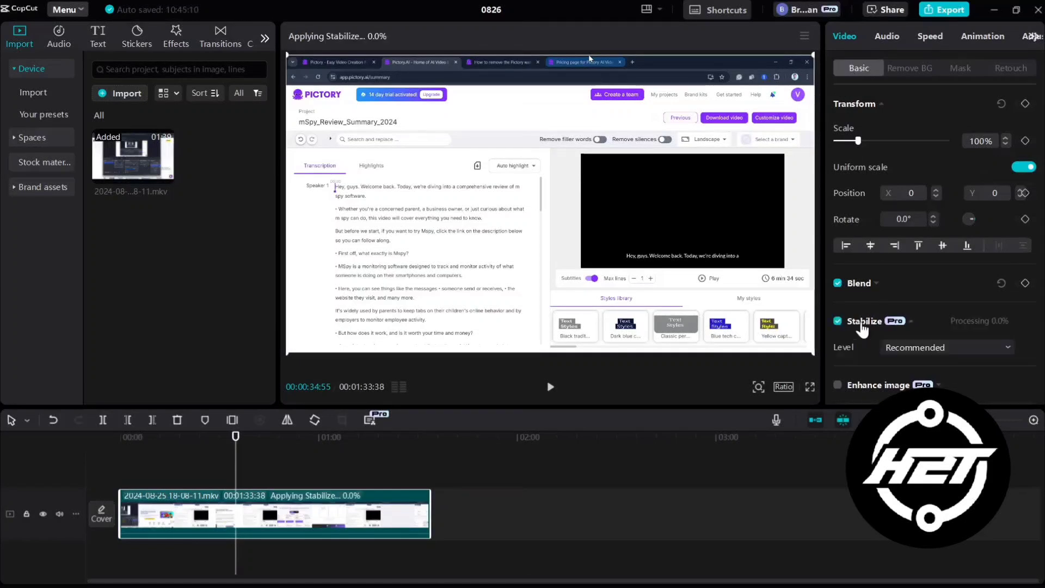
scroll(839, 324, down, 2)
click(838, 303)
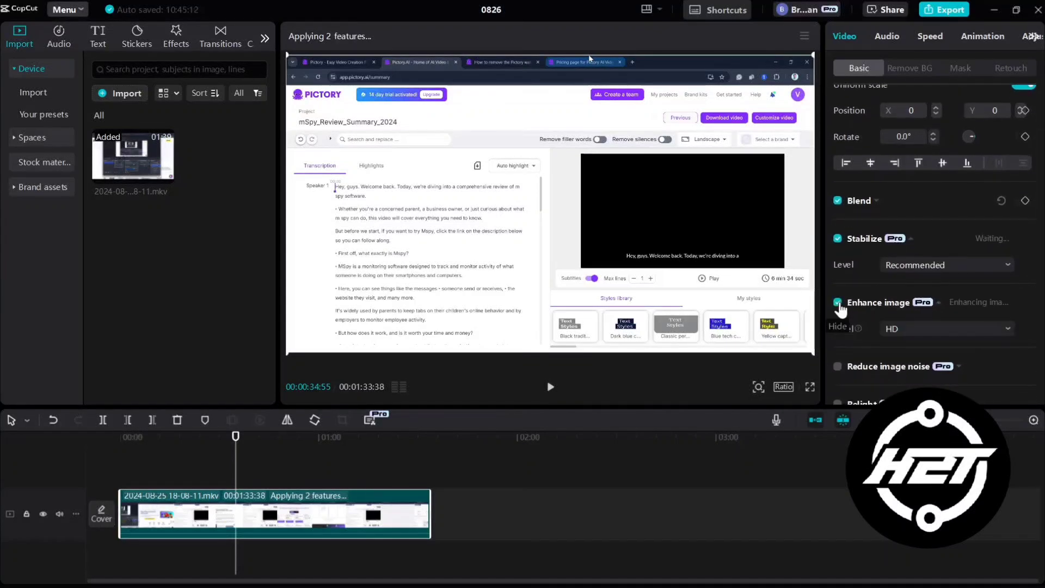
scroll(874, 310, down, 1)
scroll(874, 309, down, 1)
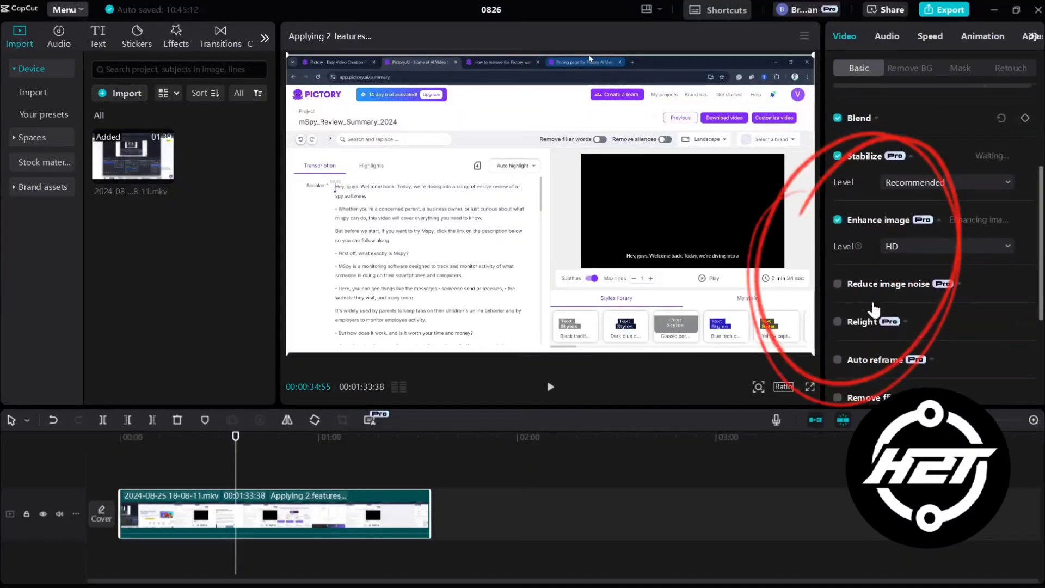
click(838, 285)
scroll(862, 333, down, 2)
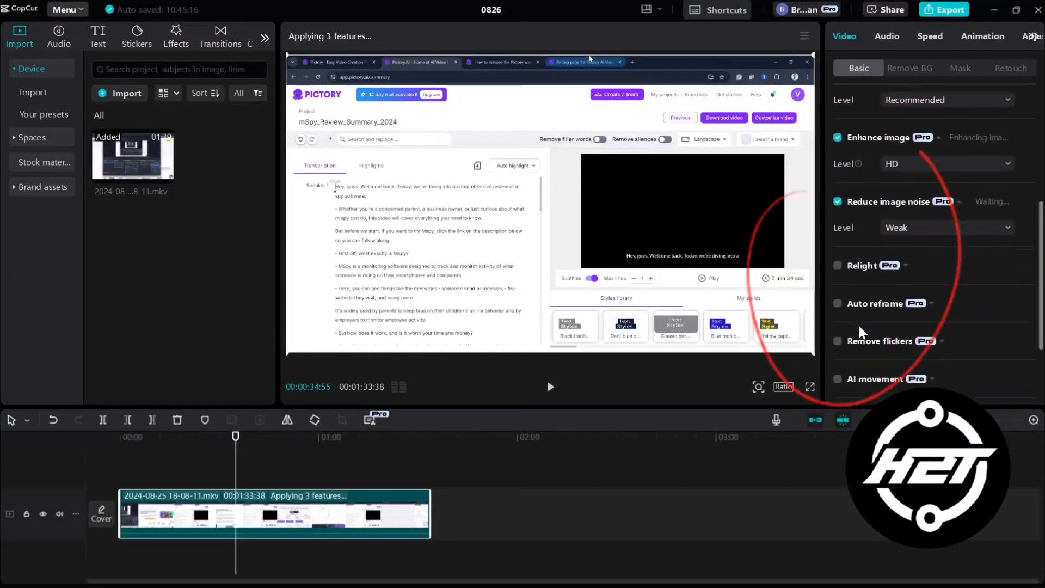
click(838, 304)
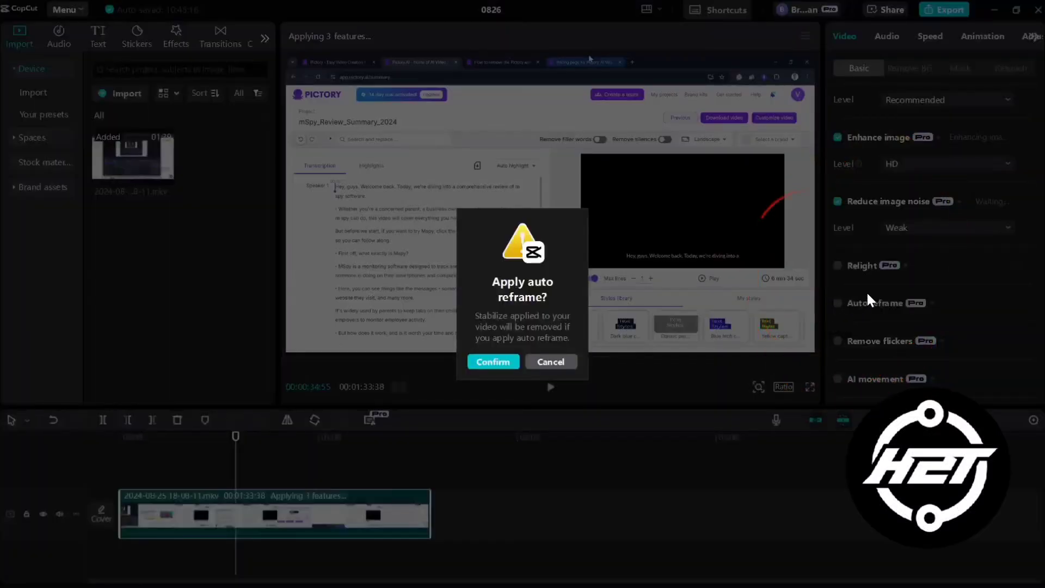
click(504, 362)
Enable Remove flickers, AI movement, Camera tracking (applied) and Motion blur
scroll(884, 319, down, 5)
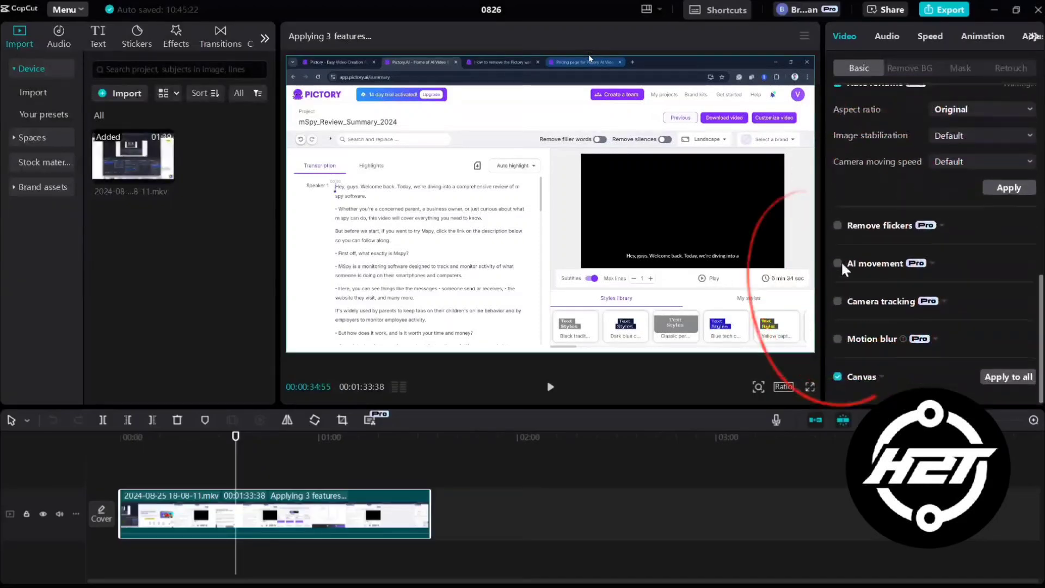
click(838, 225)
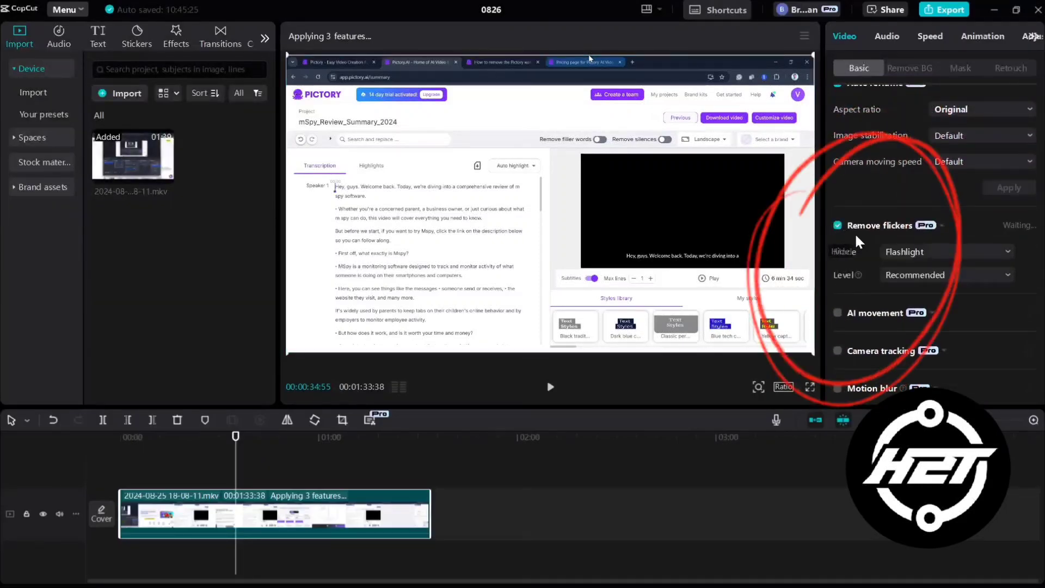
scroll(841, 256, down, 1)
click(839, 264)
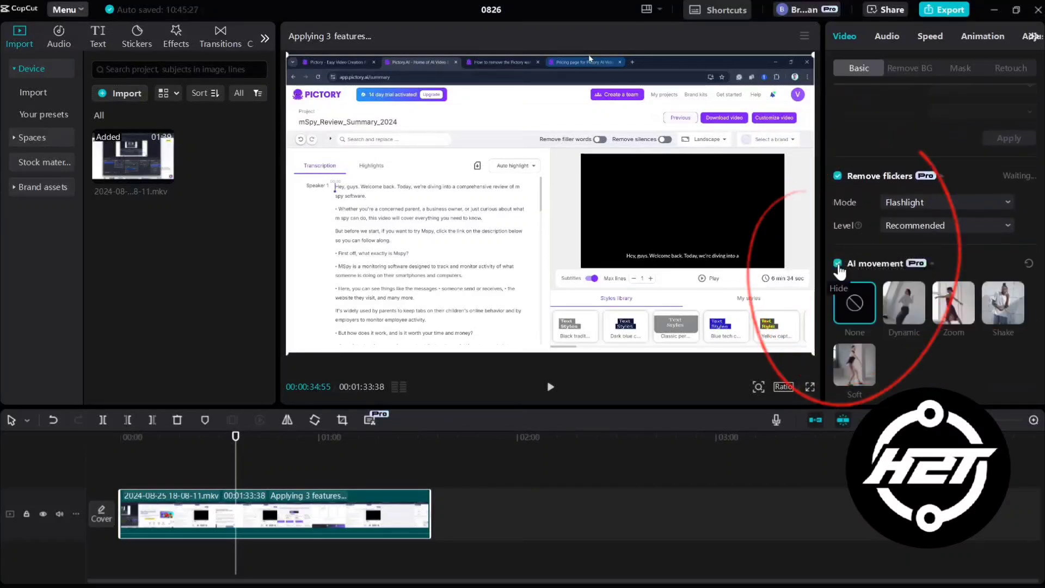
scroll(847, 272, down, 5)
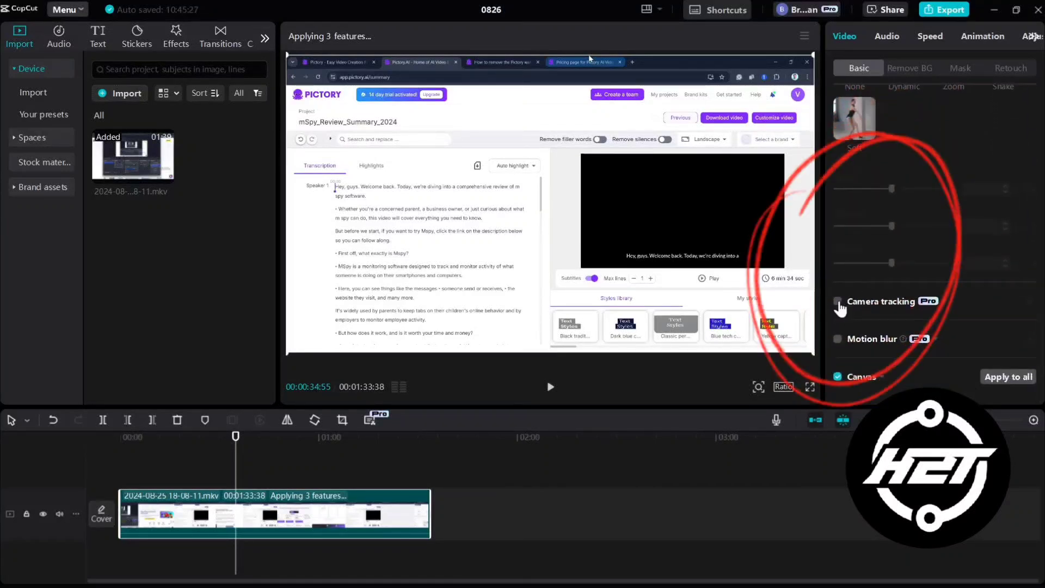
click(838, 301)
click(493, 362)
scroll(858, 326, down, 1)
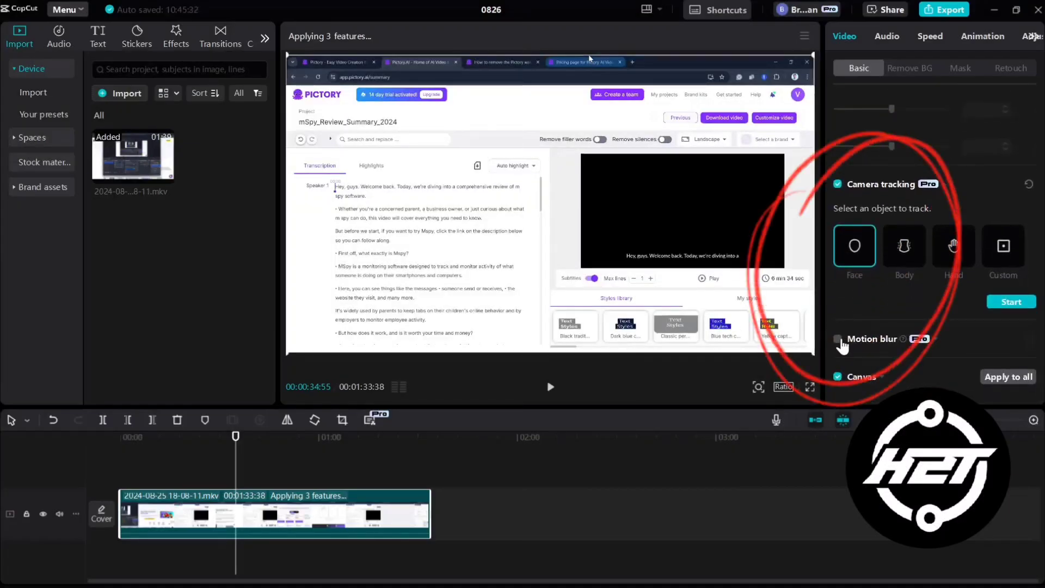
click(838, 340)
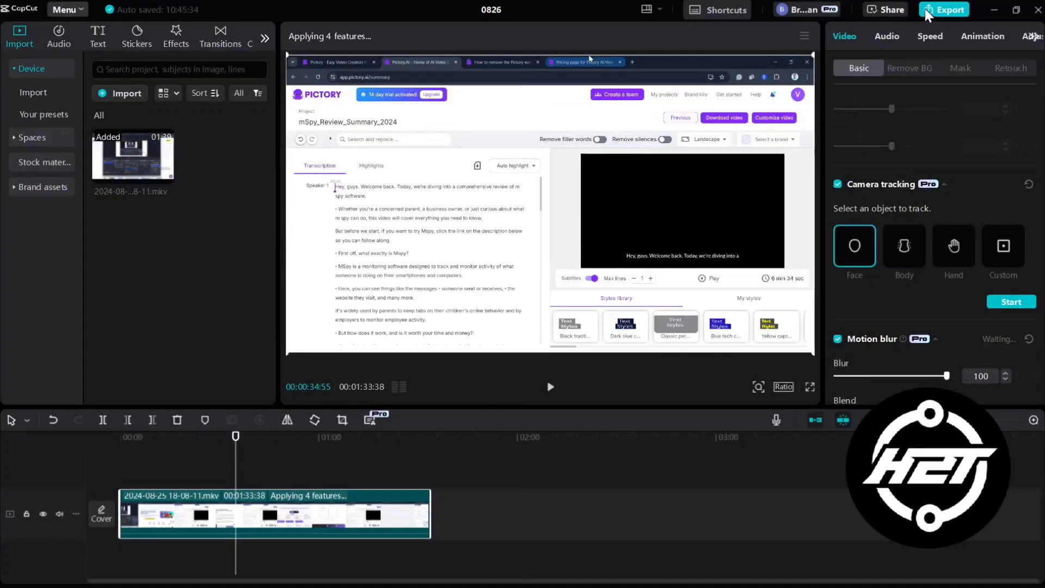
key(alt+Tab)
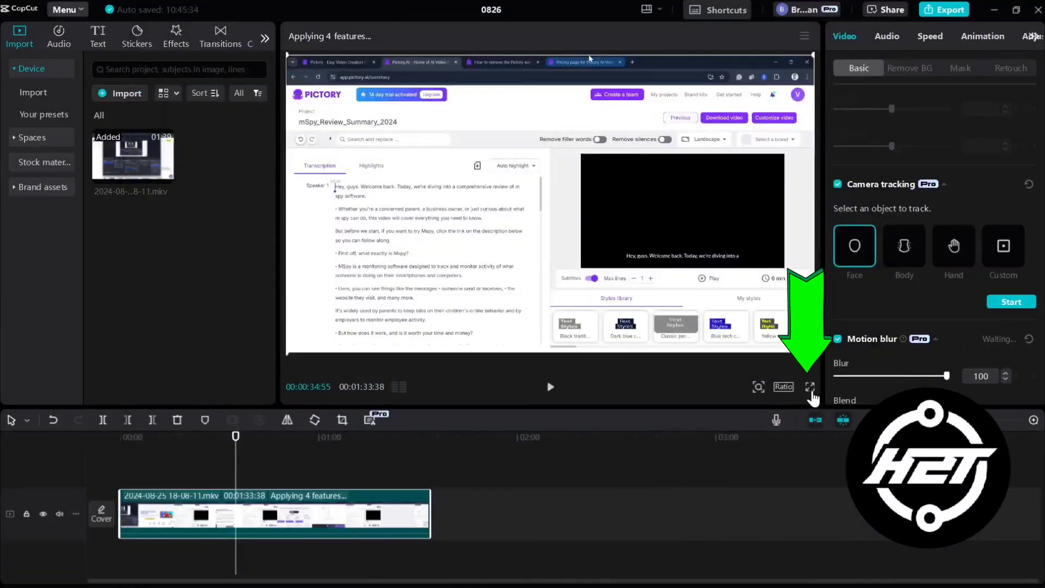
Play the 18-08-11 clip in the full-screen preview
click(811, 389)
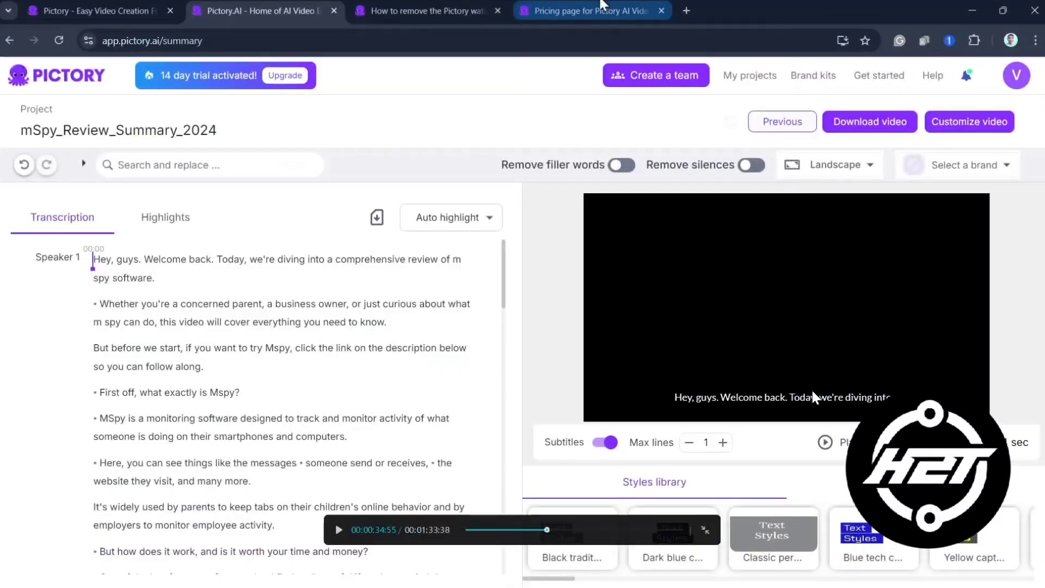
key(space)
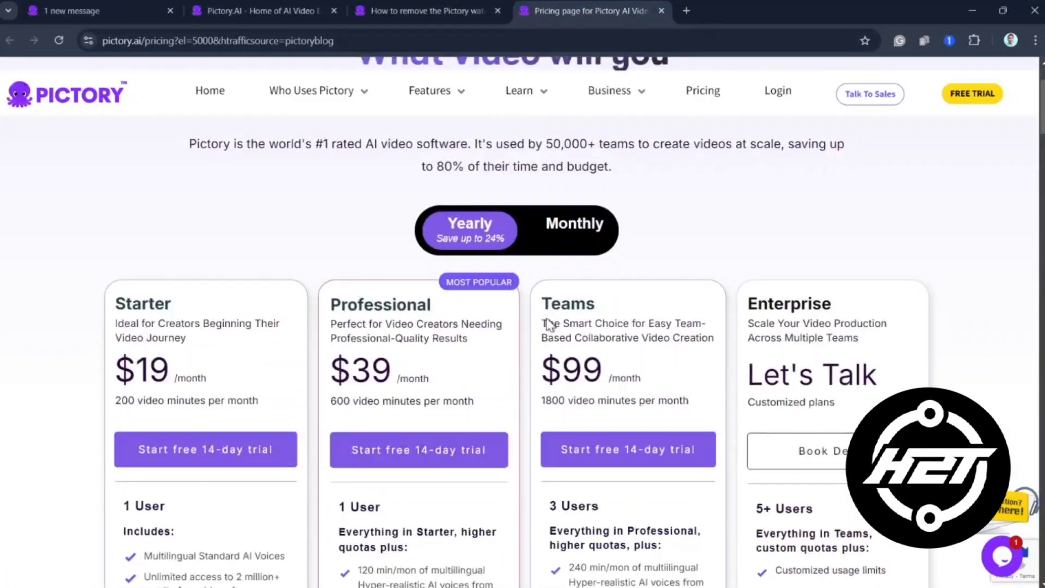
click(577, 226)
scroll(702, 386, down, 12)
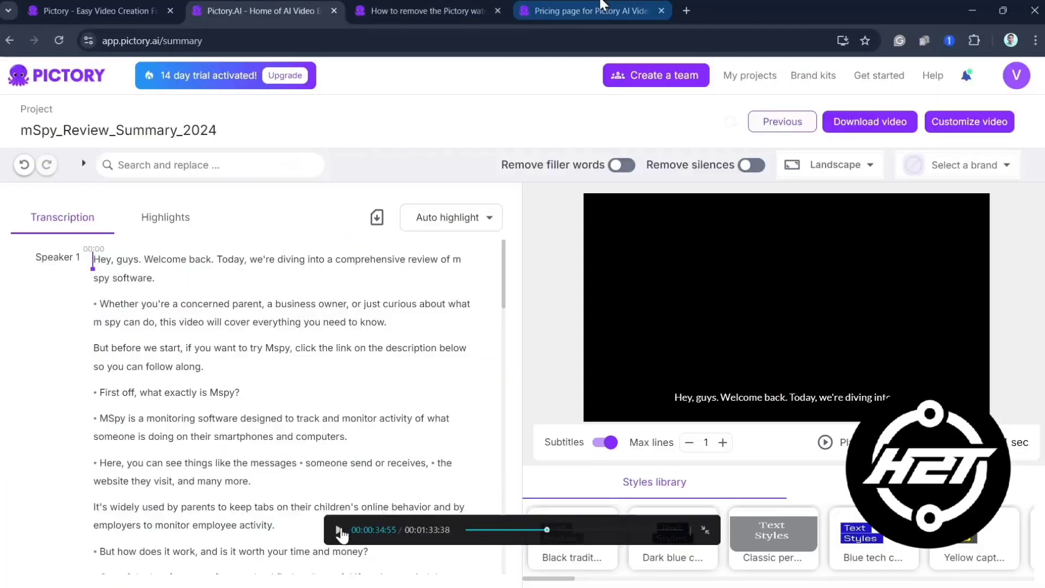
click(339, 531)
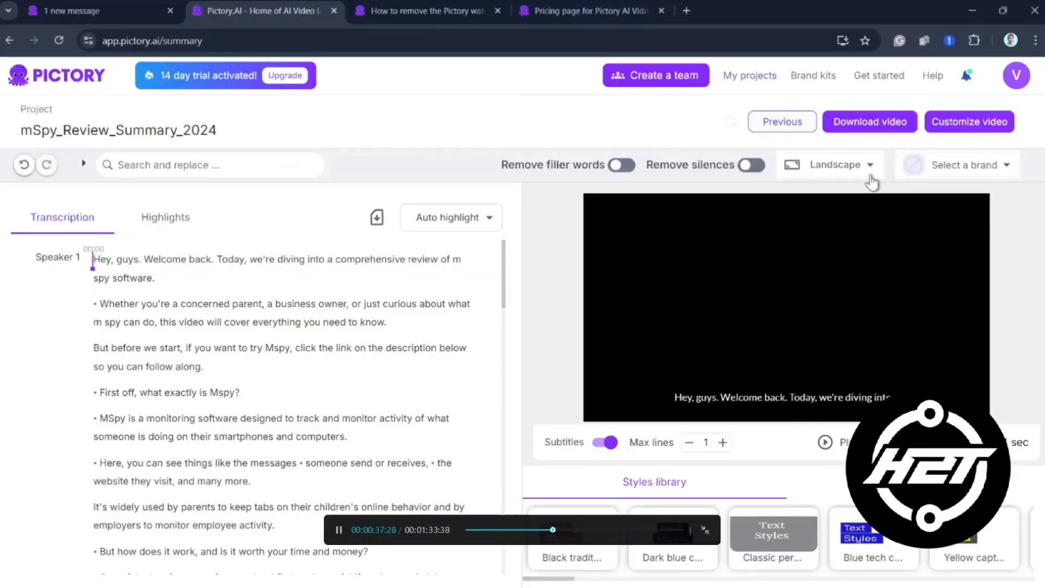
Leave full screen and keep the clip playing in the normal editor view
click(438, 7)
click(576, 10)
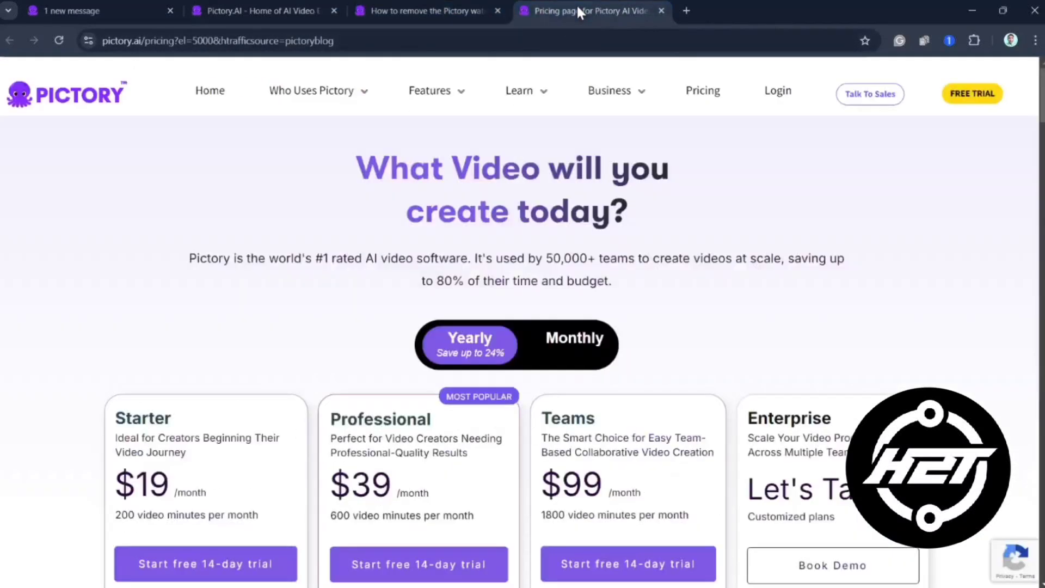
scroll(762, 245, down, 4)
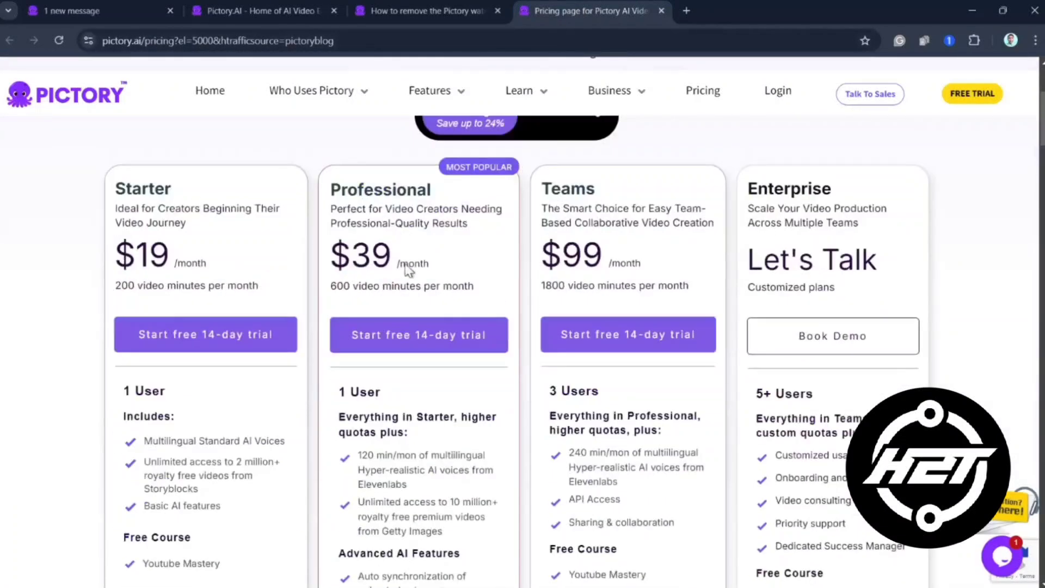
scroll(381, 297, up, 2)
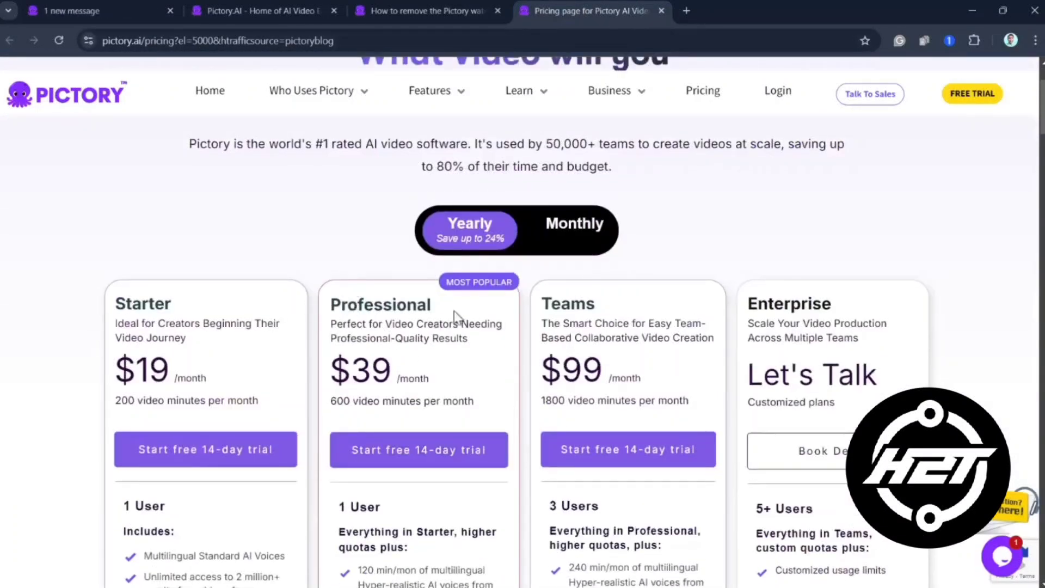
click(582, 231)
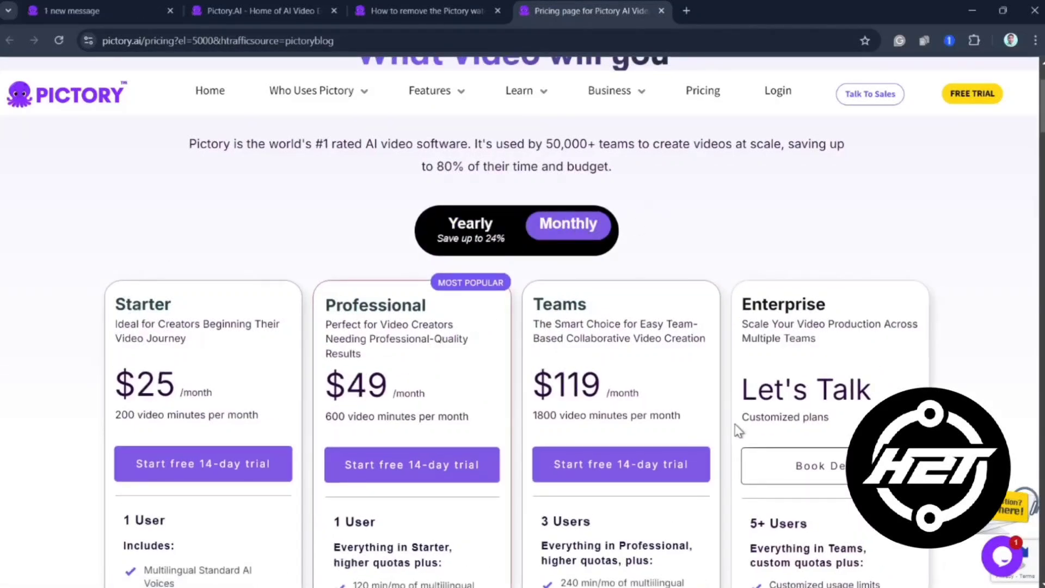
scroll(590, 311, down, 10)
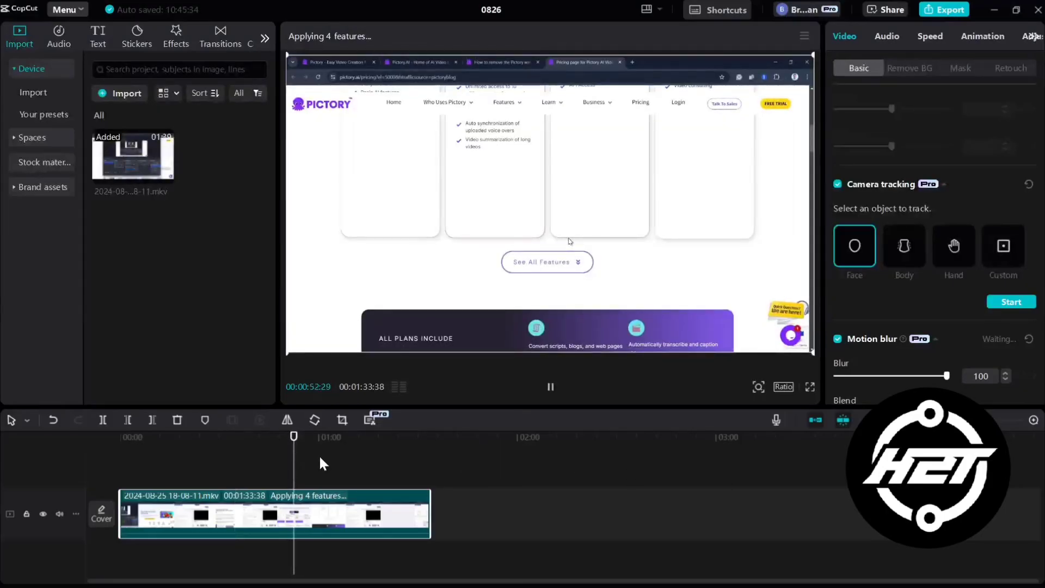
Stop playback, drag the playhead back to 00:00, and bring OBS Studio to the front
click(224, 477)
drag(224, 478, 96, 470)
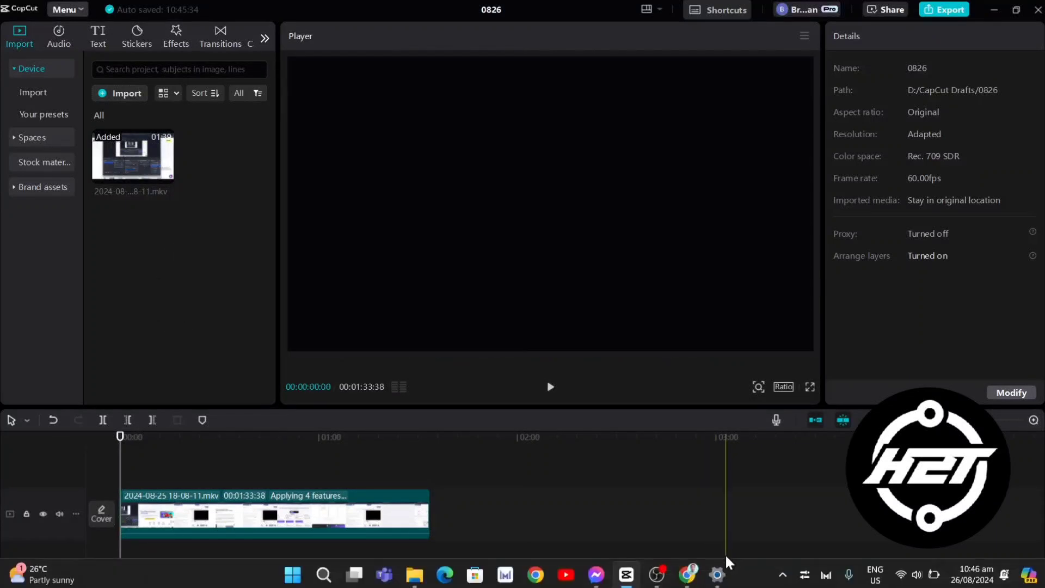
click(657, 574)
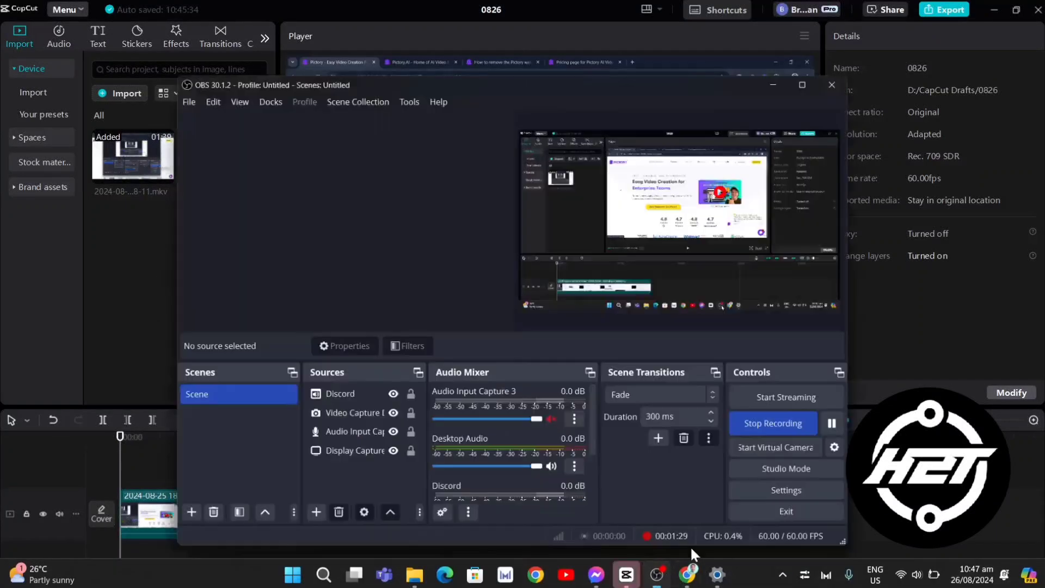